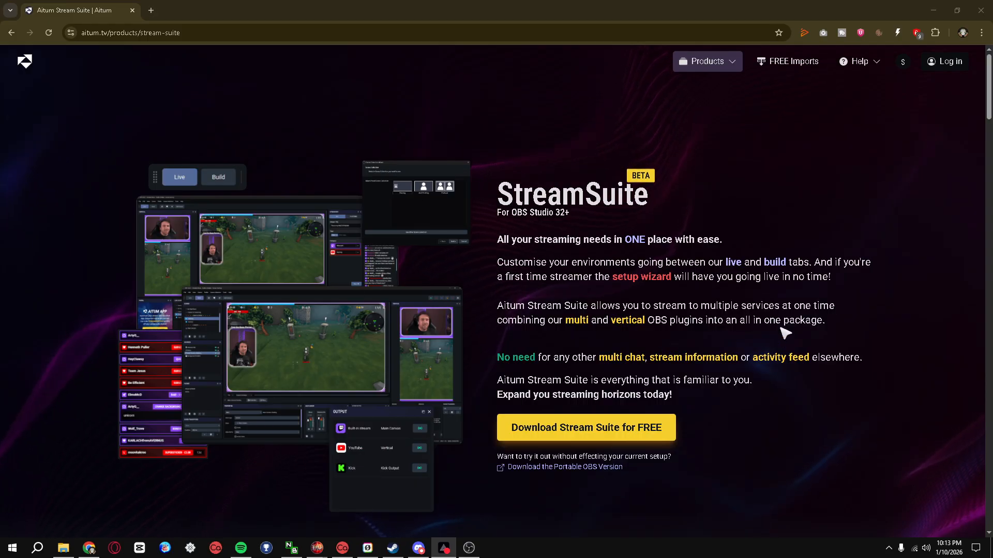
- Switch to OBS Studio and change the appearance theme to Yami, applying the setting
click(932, 10)
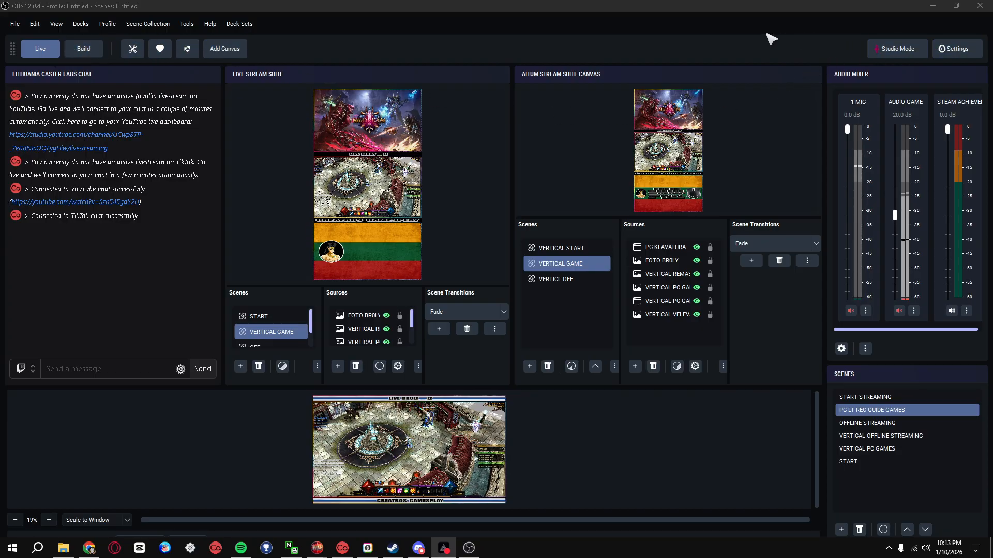
click(951, 55)
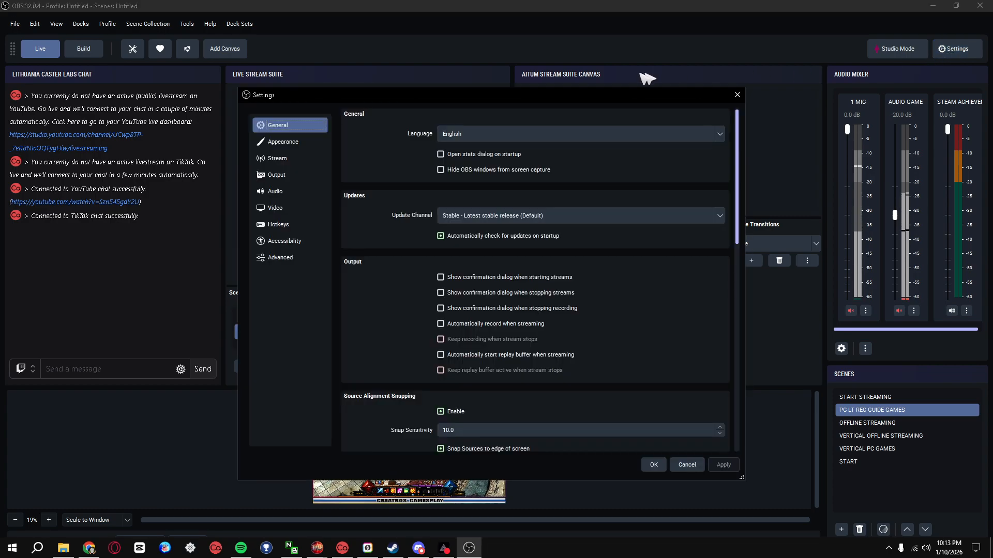
click(299, 147)
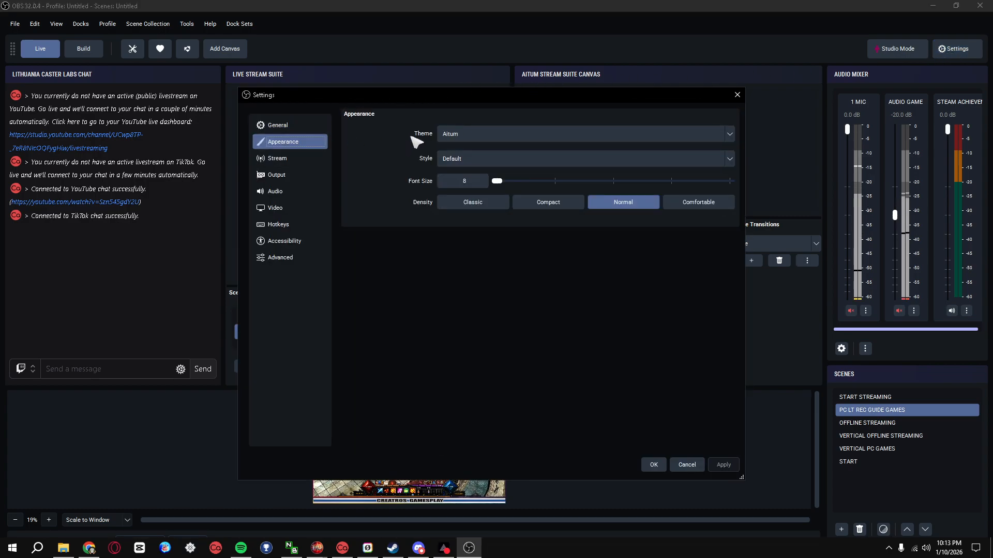
click(477, 138)
click(465, 155)
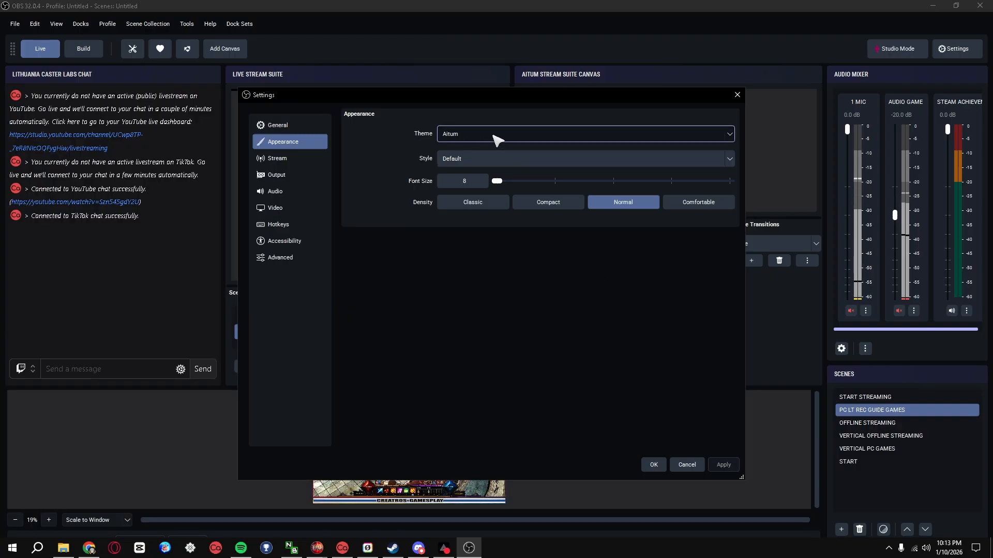
scroll(497, 139, up, 1)
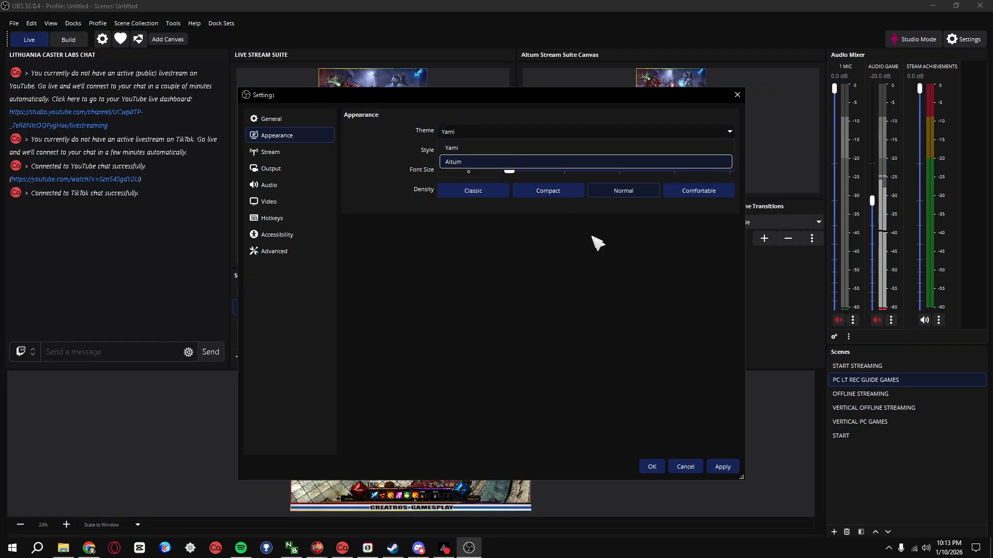
click(716, 467)
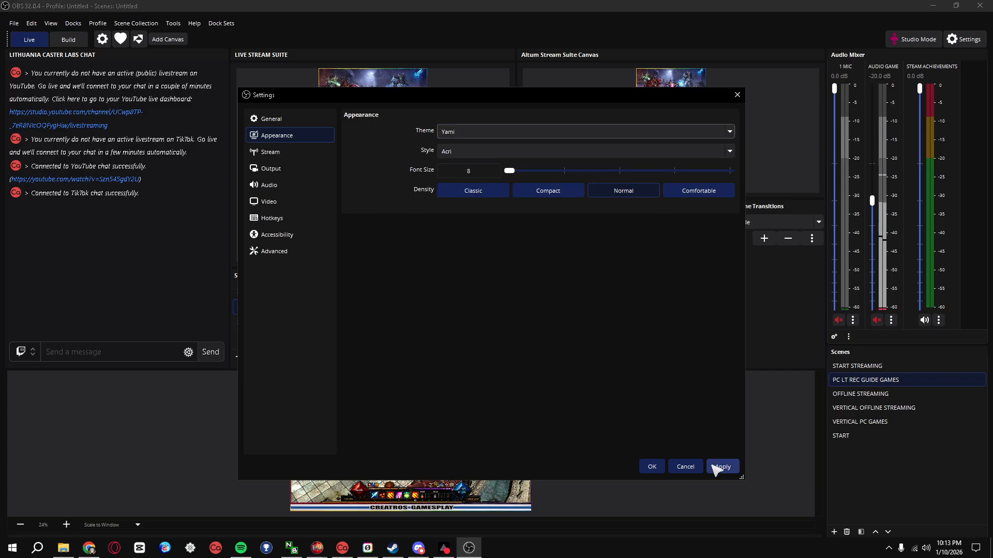
click(653, 467)
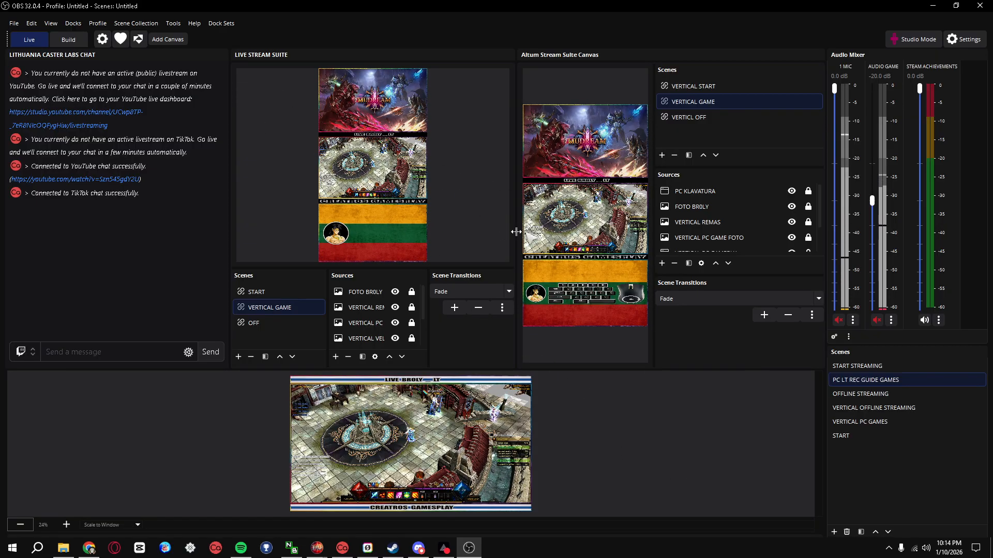
- Review the Stream Suite canvas settings and the resolution choices offered for the LIVE STREAM SUITE canvas
click(179, 40)
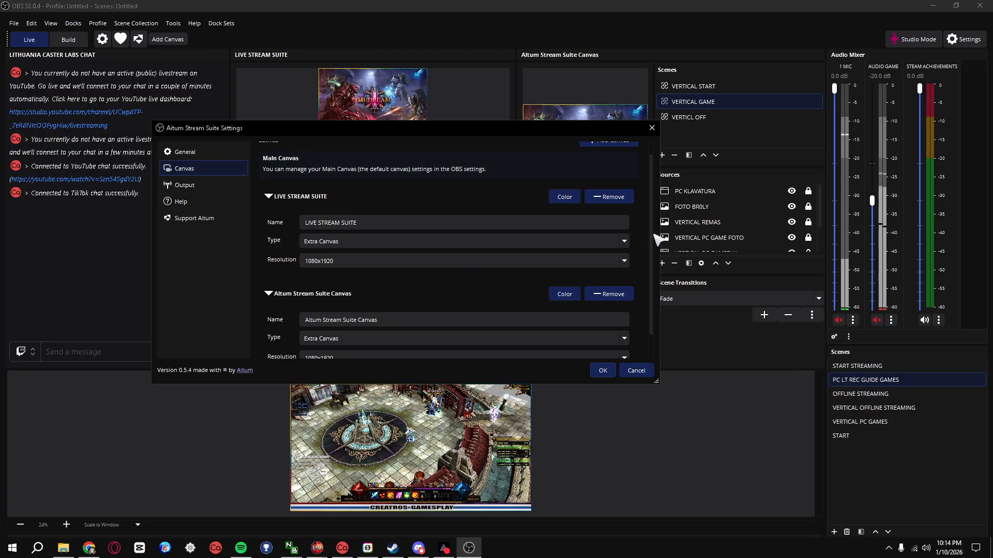
scroll(654, 219, up, 1)
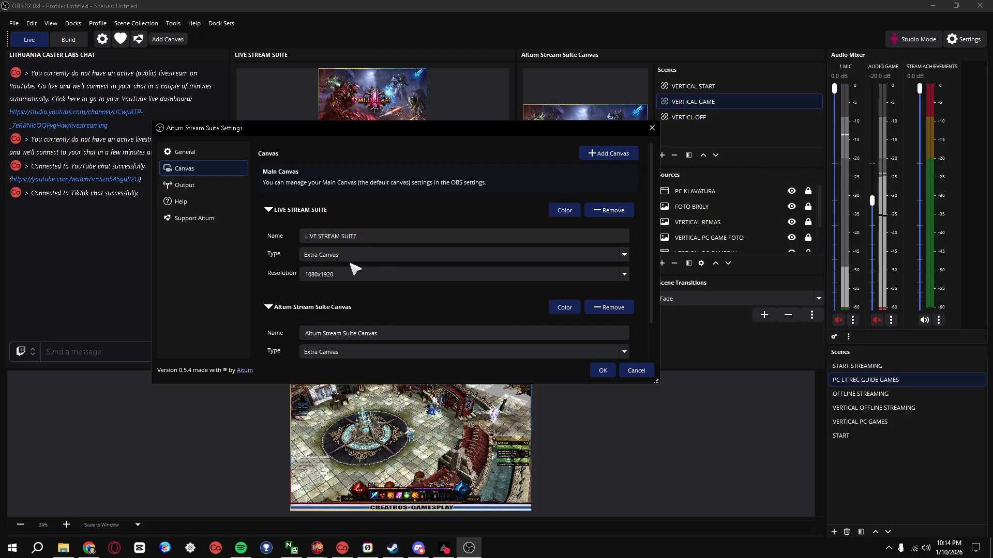
click(626, 275)
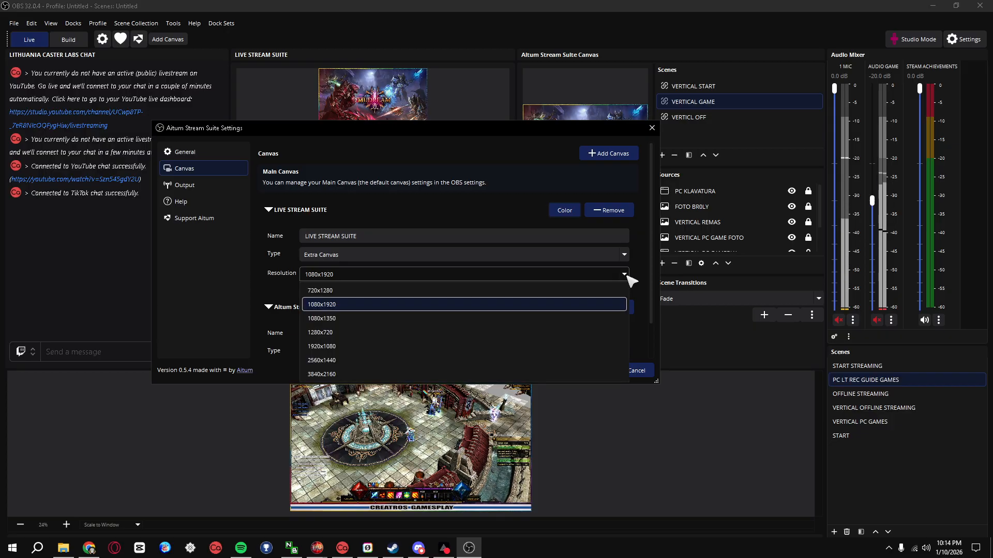
click(628, 276)
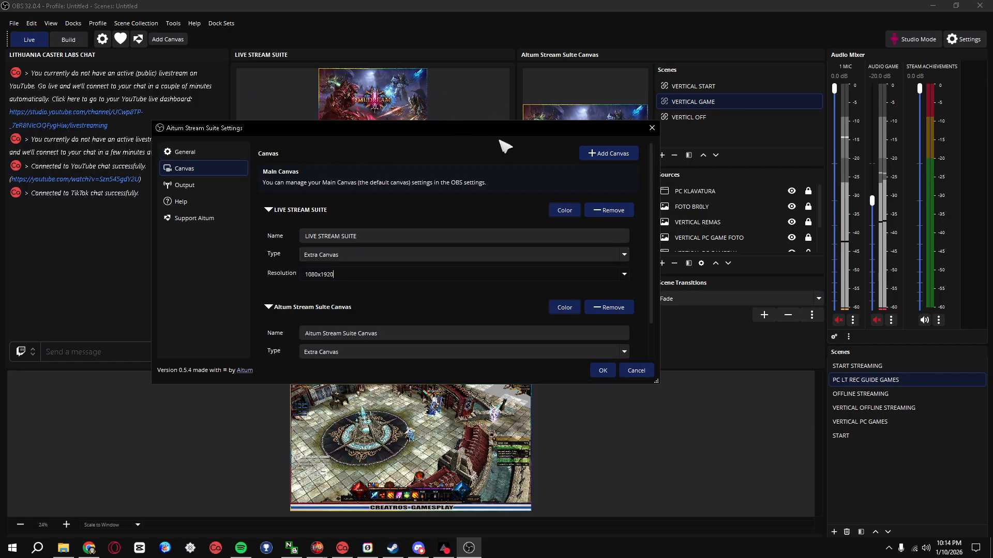
- Review the Stream Suite general page and the Canvas, Output and Help pages its shortcuts lead to
click(228, 155)
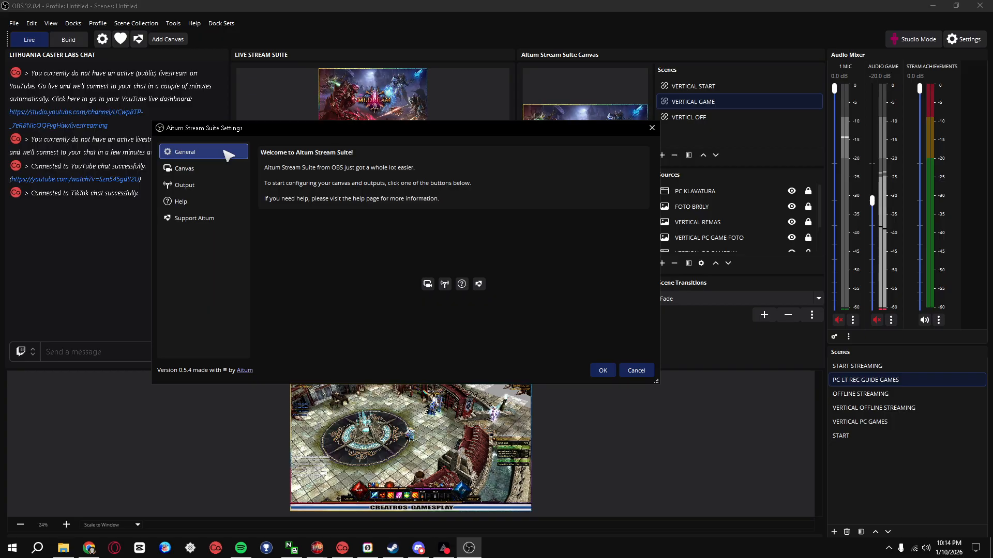
click(427, 285)
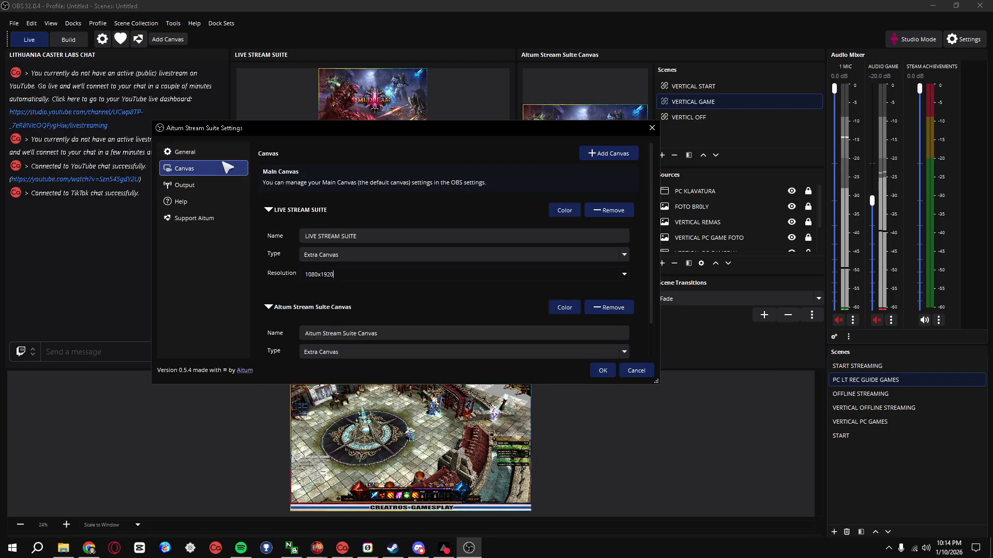
click(226, 152)
click(448, 285)
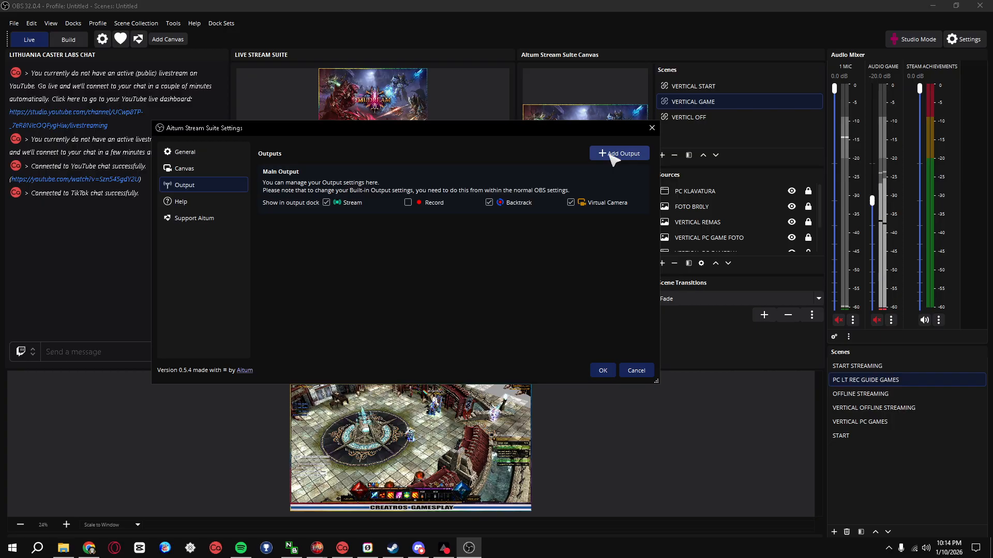
click(197, 152)
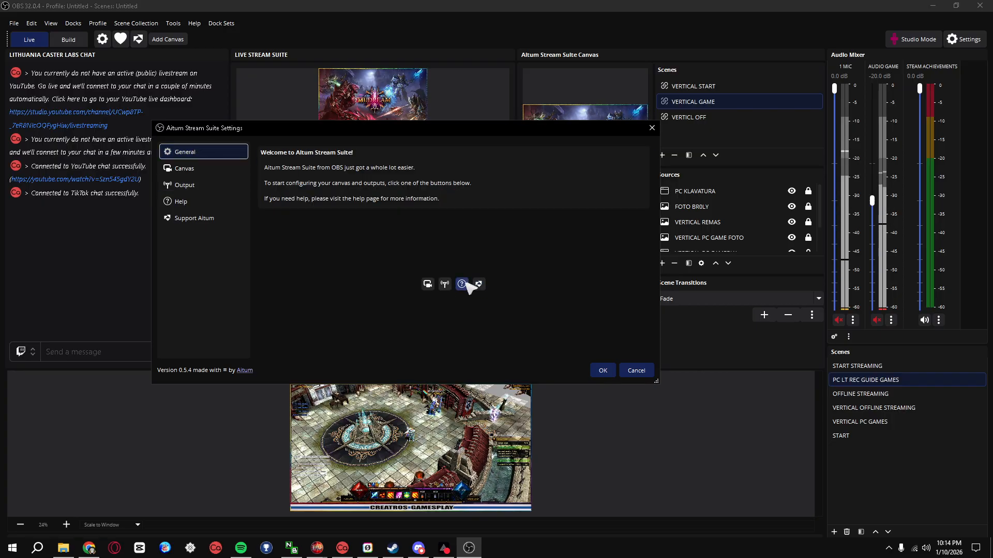
click(464, 284)
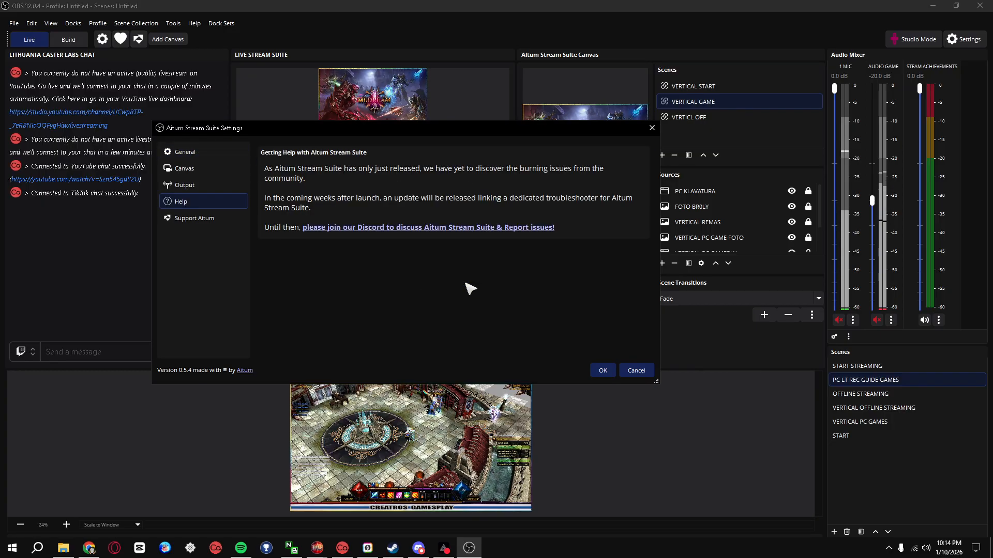
click(196, 152)
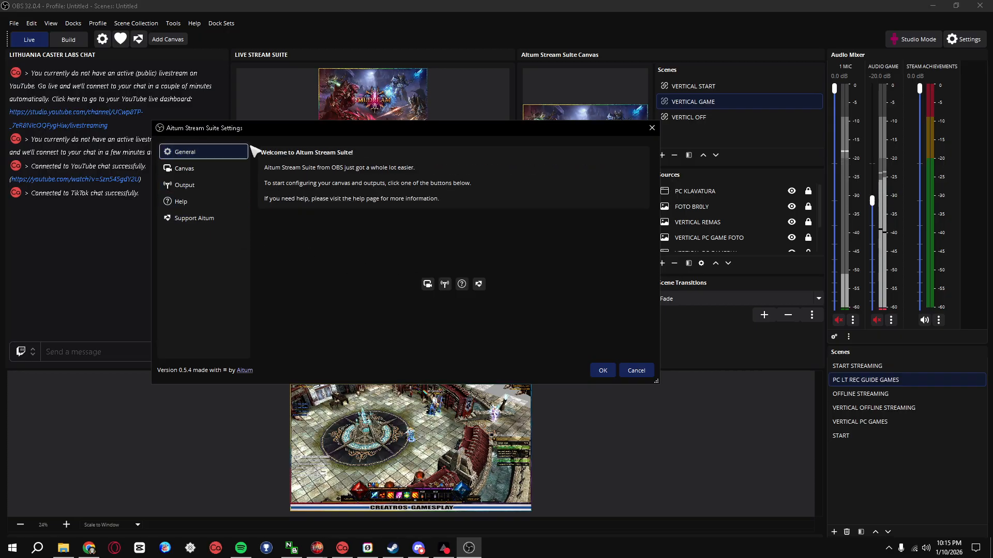
- Examine the services offered for a new Stream output and the settings for a new Record output, creating neither
click(446, 285)
click(619, 153)
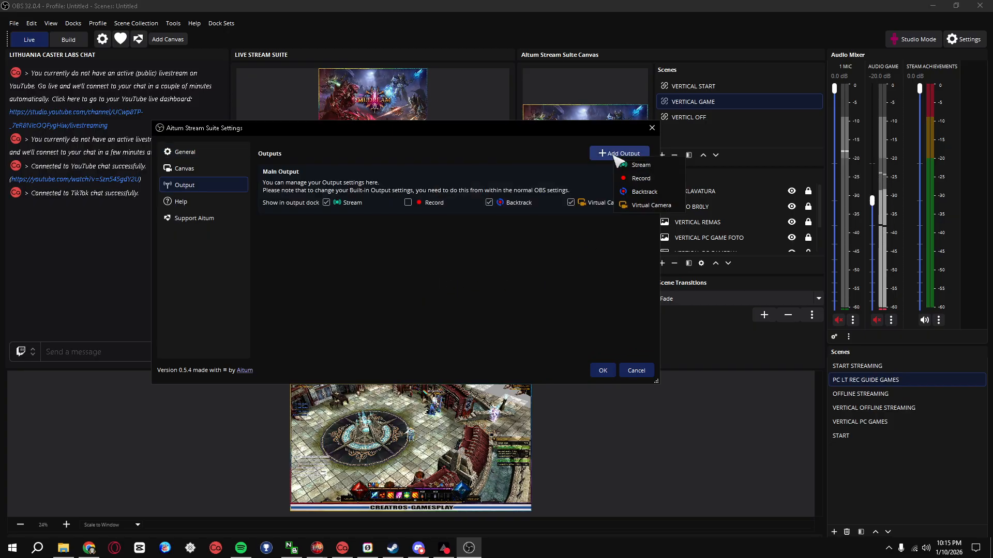
click(632, 166)
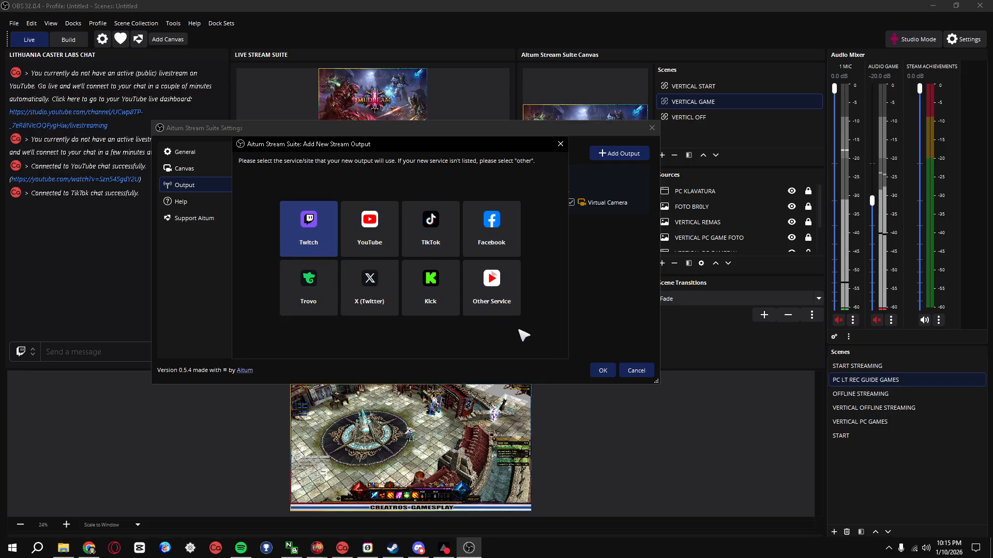
click(560, 146)
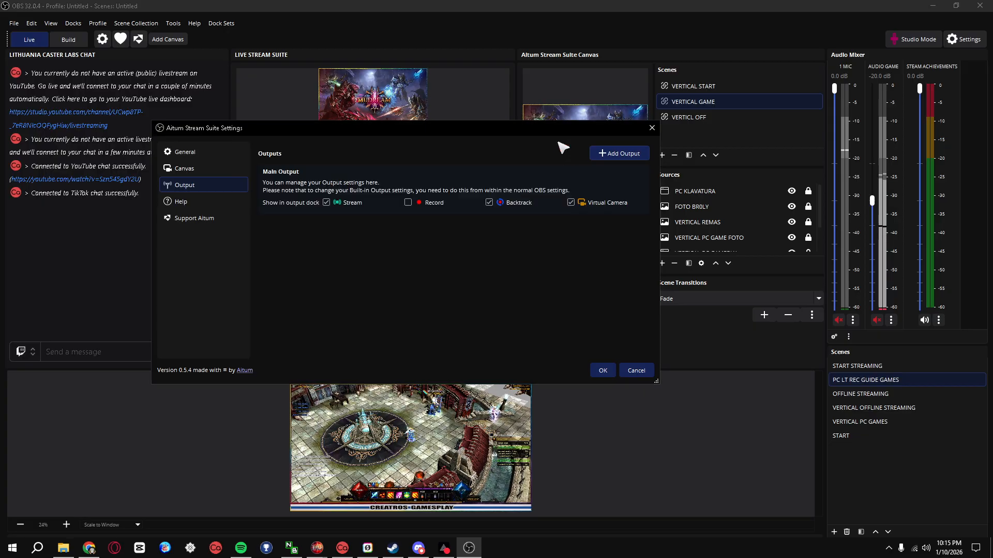
click(597, 153)
click(624, 174)
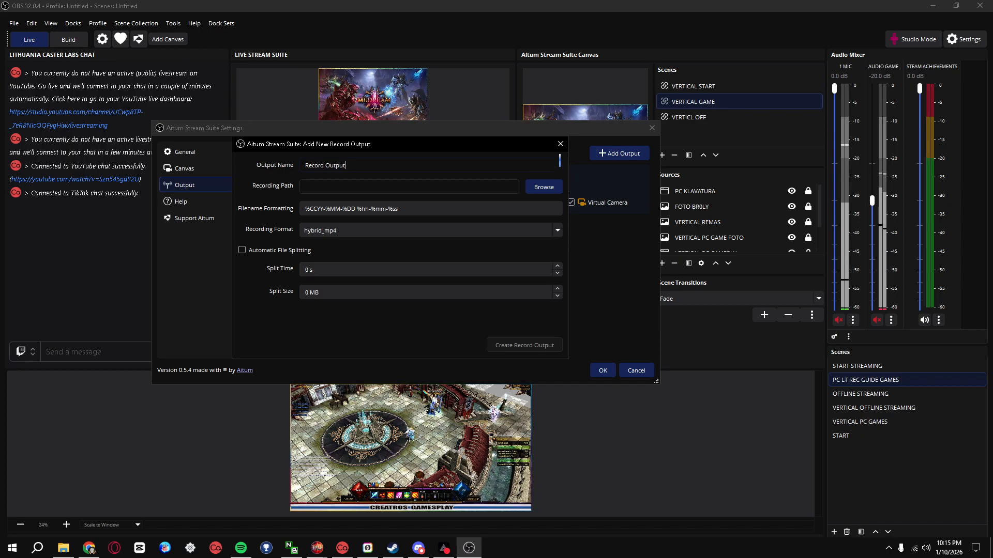
click(561, 144)
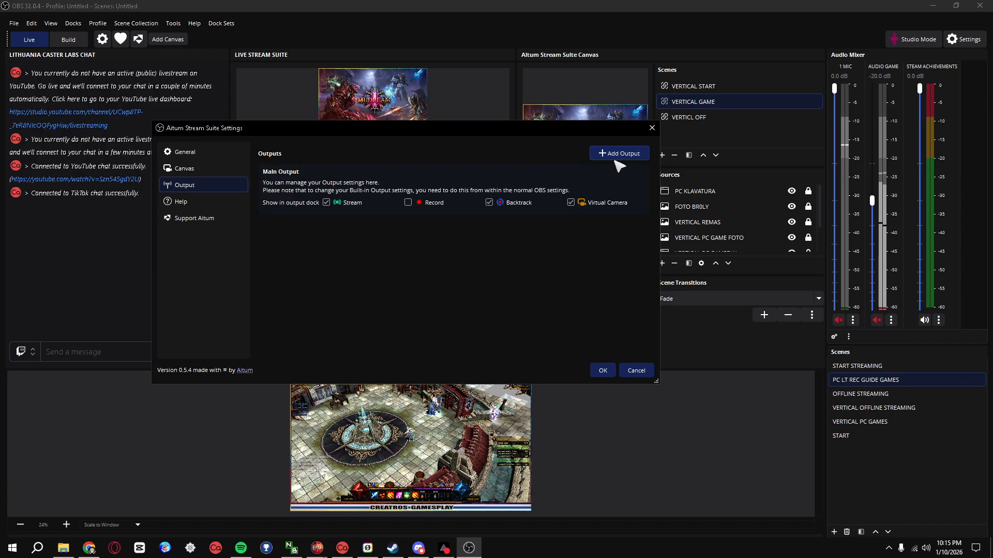
- Examine the settings for new Backtrack and Virtual Camera outputs, and leave the Stream Suite settings without saving
click(618, 160)
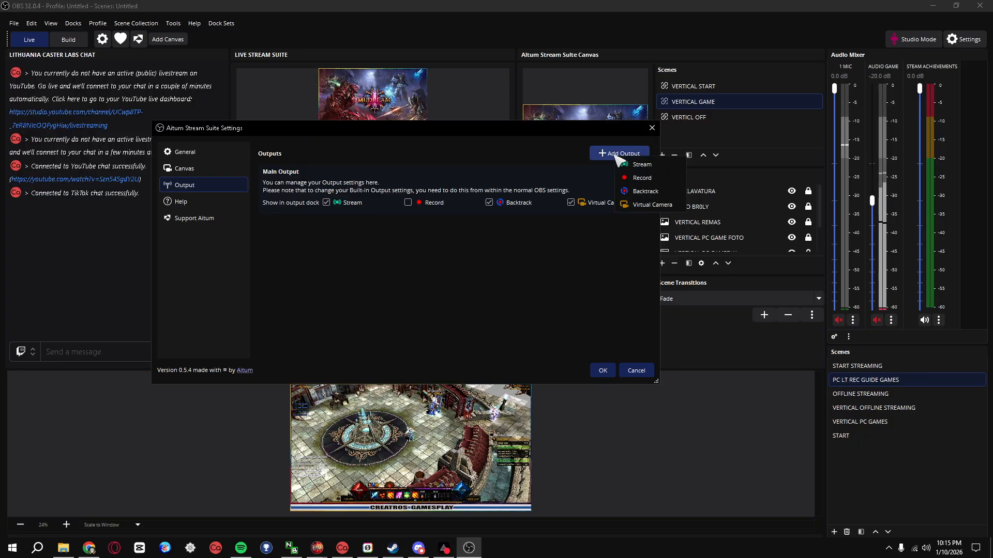
click(644, 192)
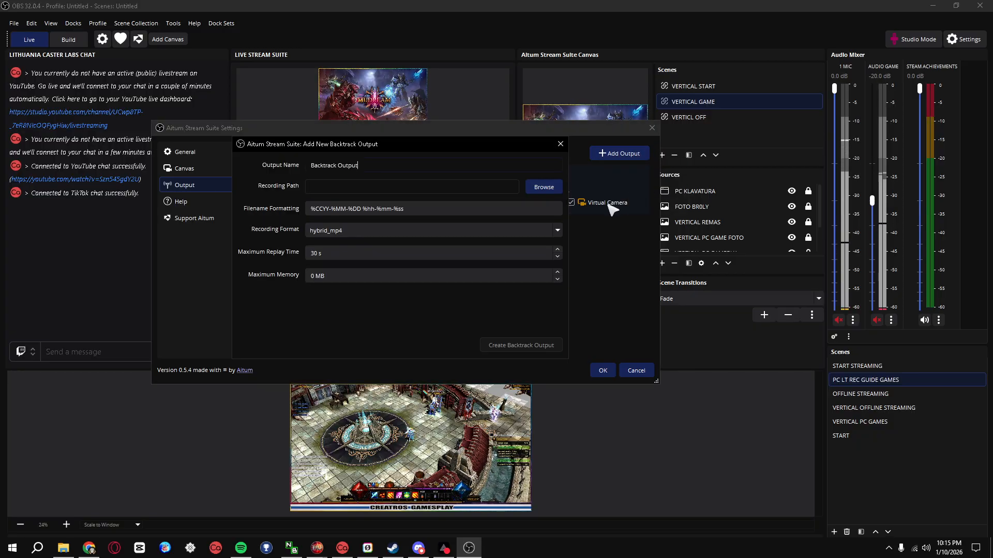
click(560, 144)
click(611, 162)
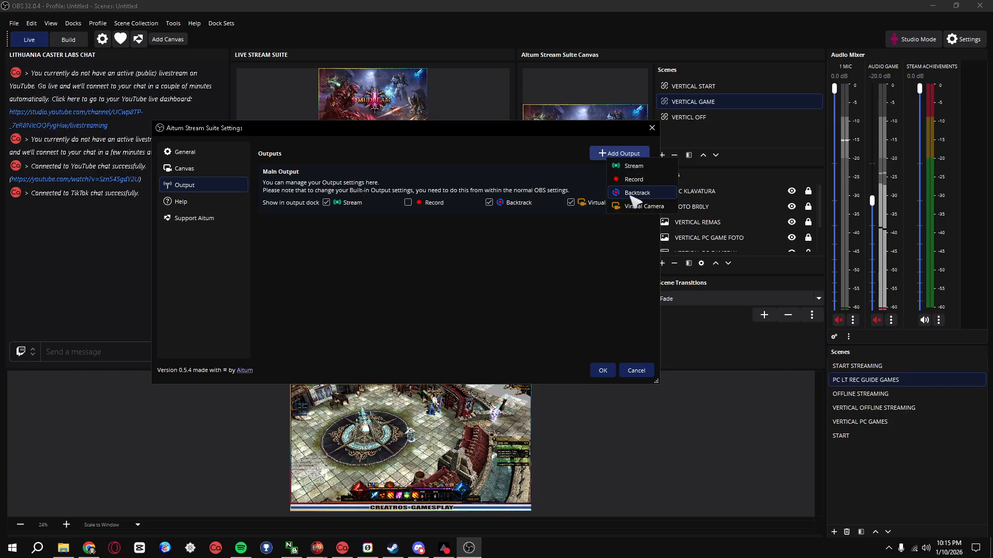
click(637, 206)
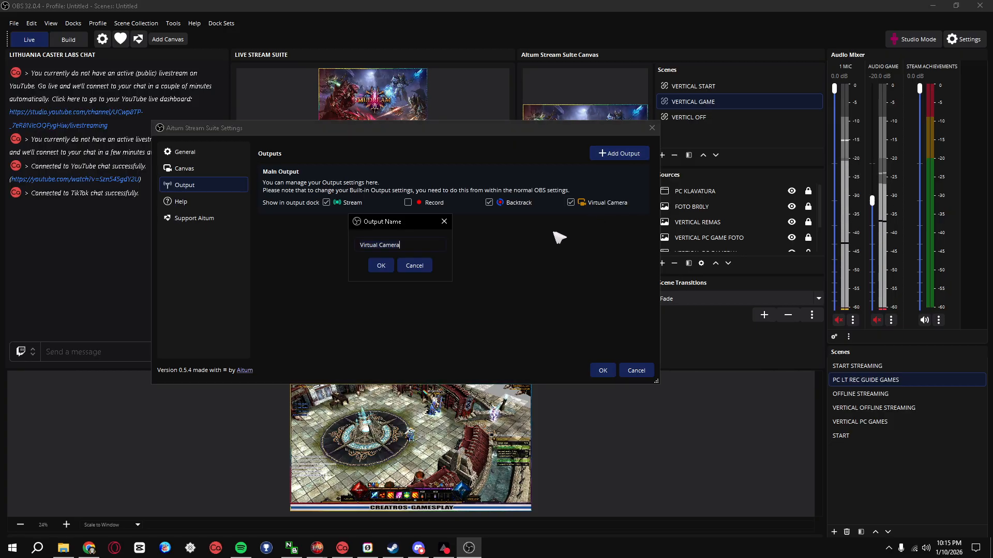
click(426, 267)
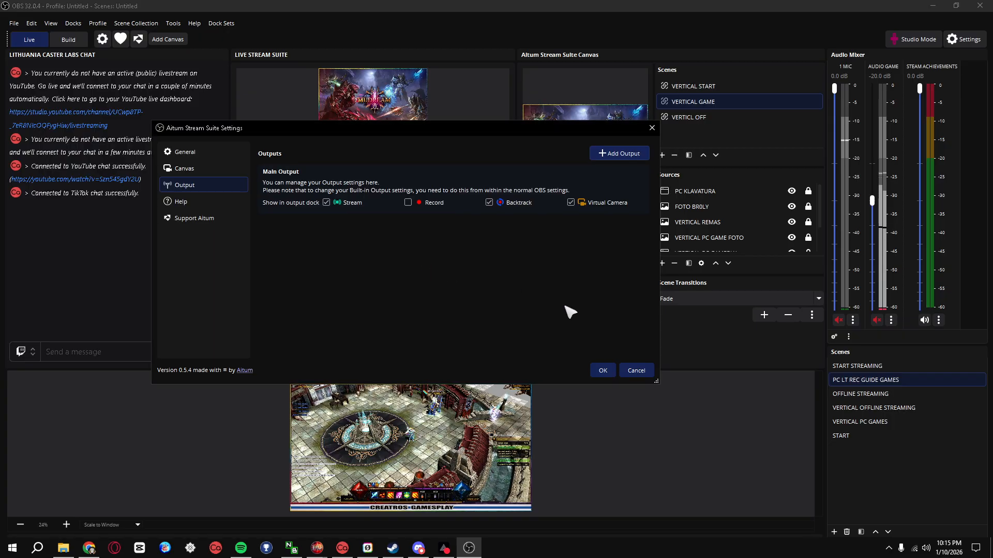
click(636, 371)
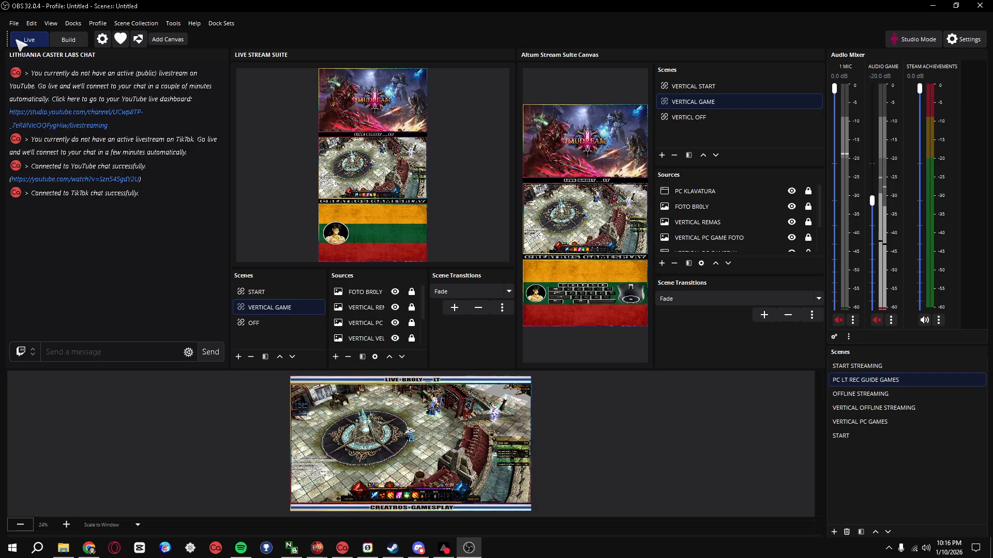
- View the Build layout and check that the Stream Suite settings can be reached from it
click(68, 41)
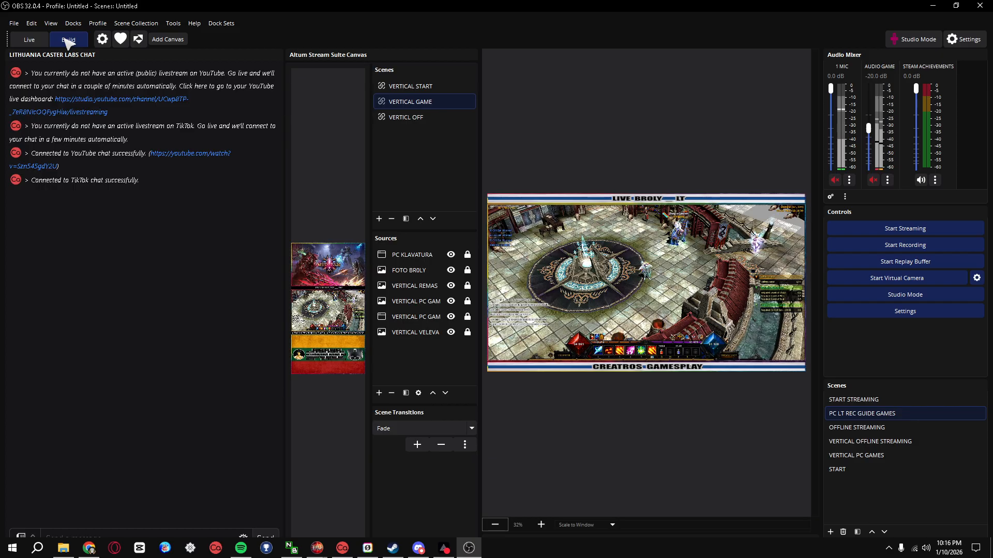
click(103, 43)
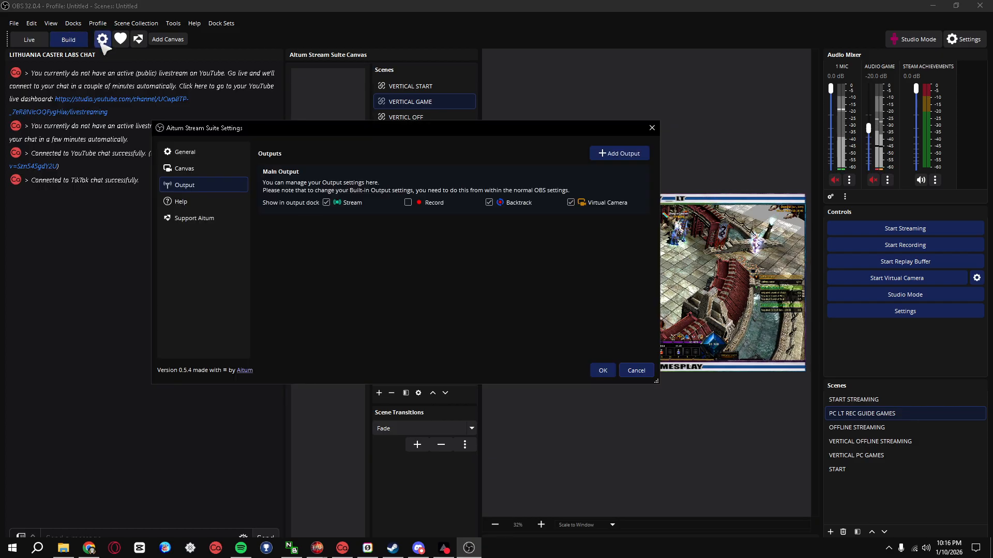
click(652, 128)
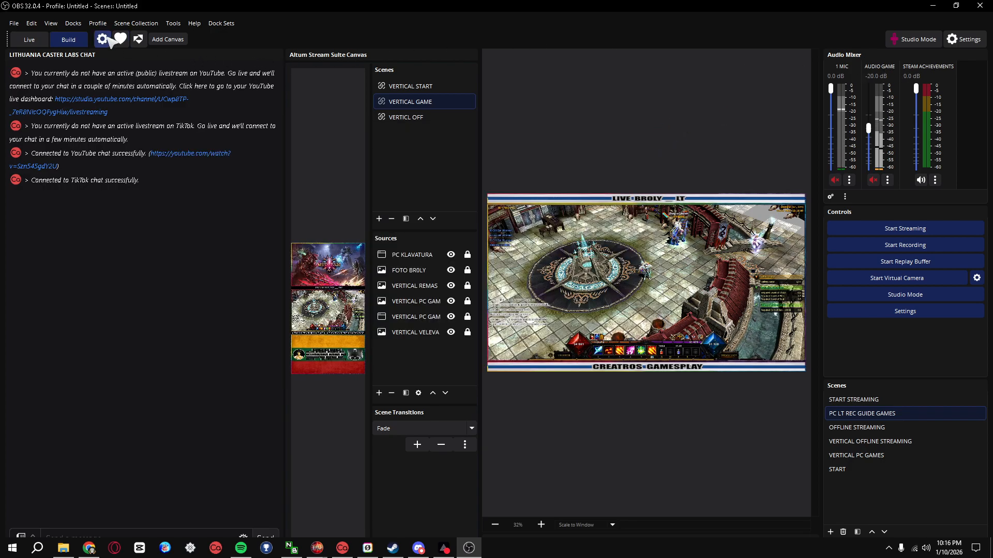
- View Aitum's contribution page and homepage in the browser, and return OBS to the Live layout
click(127, 41)
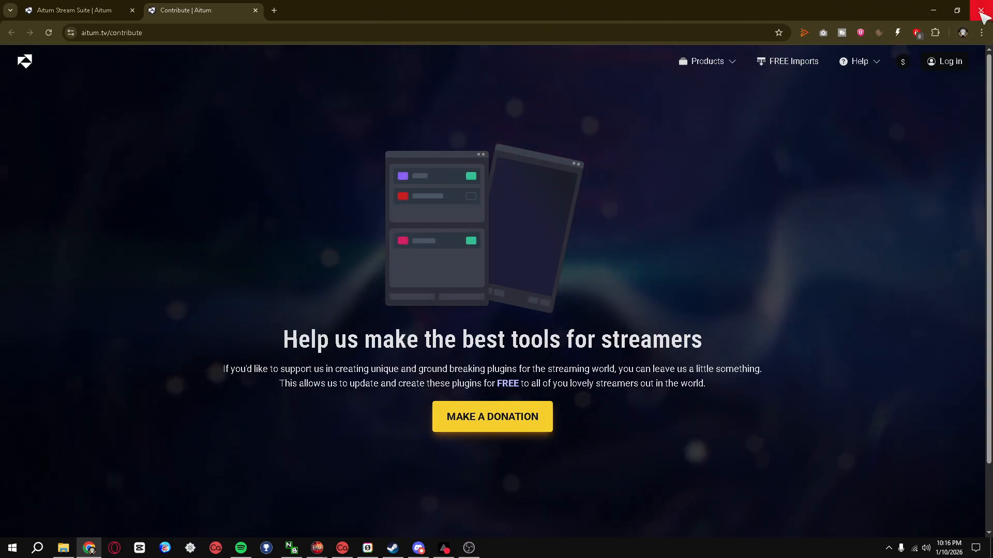
click(978, 11)
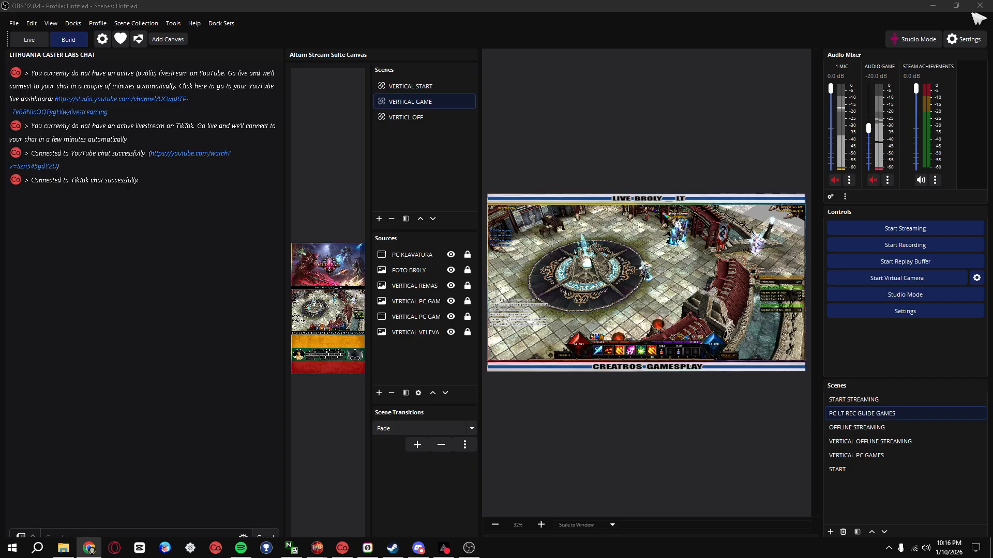
click(140, 42)
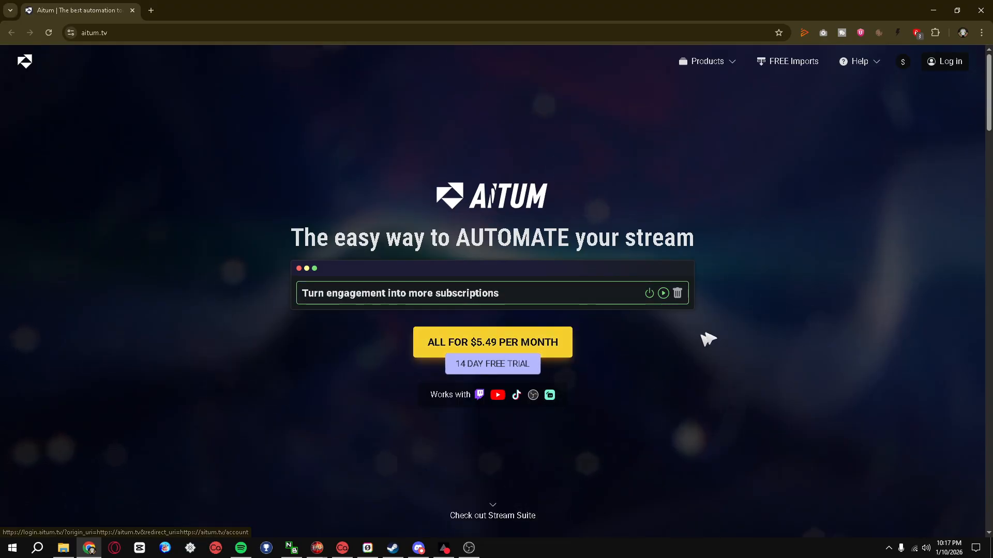
click(980, 10)
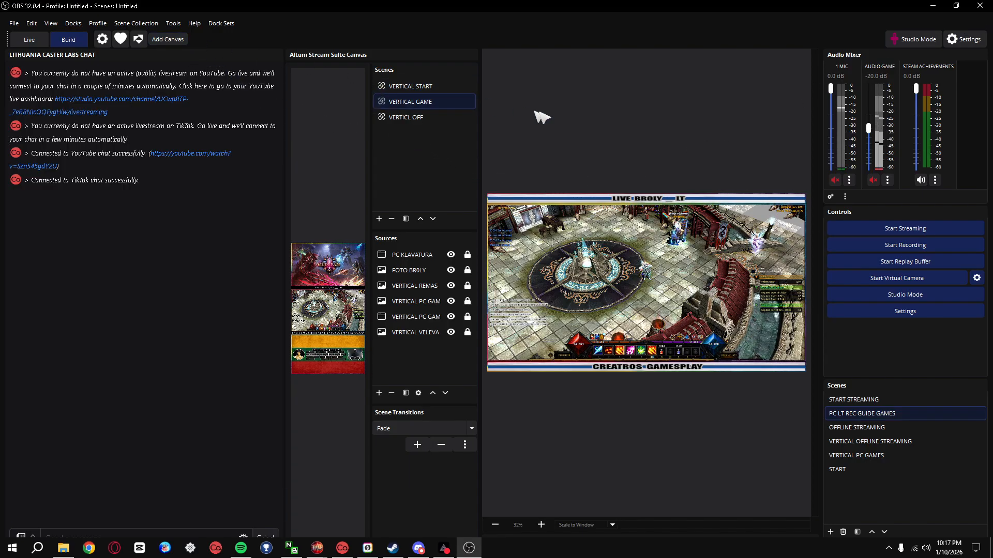
click(32, 41)
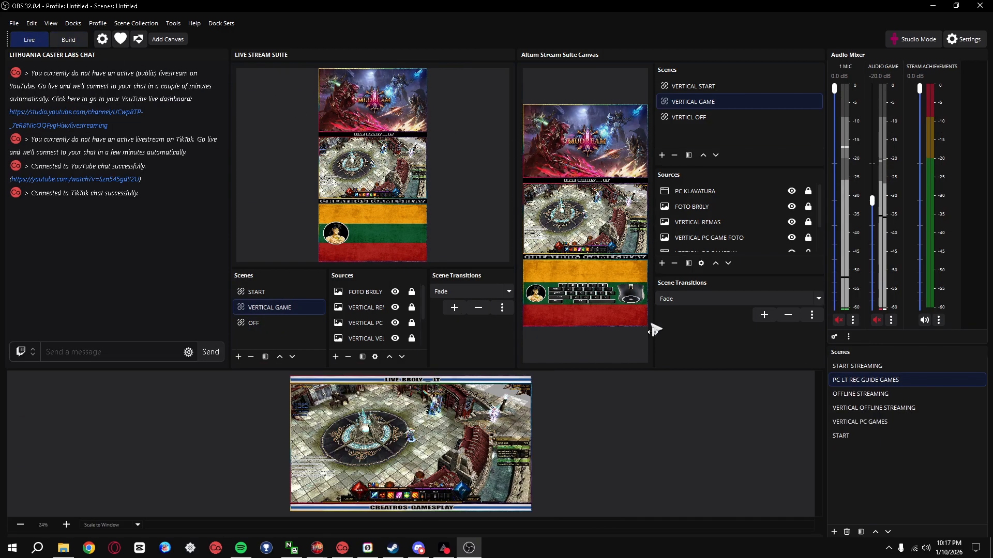